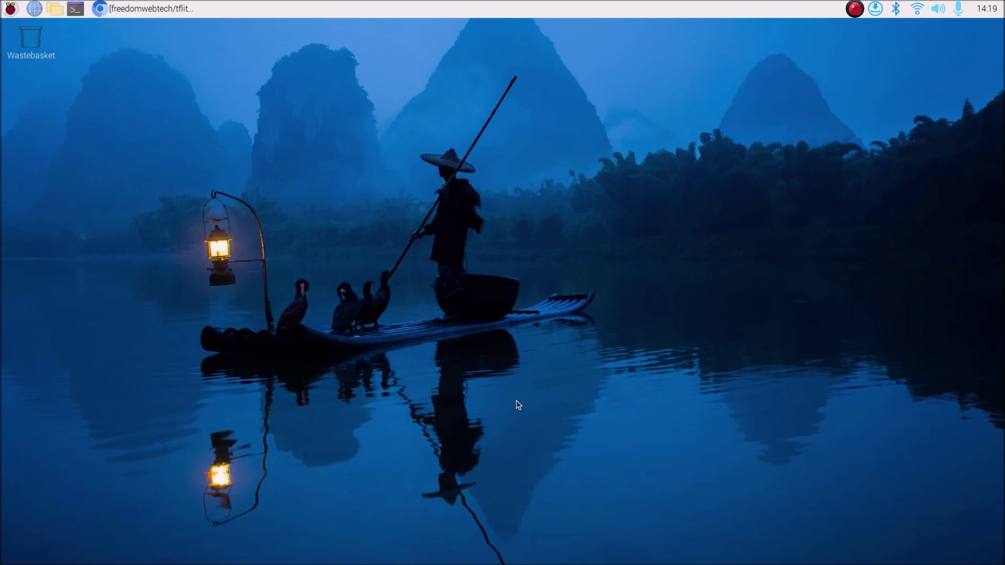
# Step: Download the tflite-custom-object-bookworm repository from GitHub as a ZIP archive
pyautogui.click(160, 13)
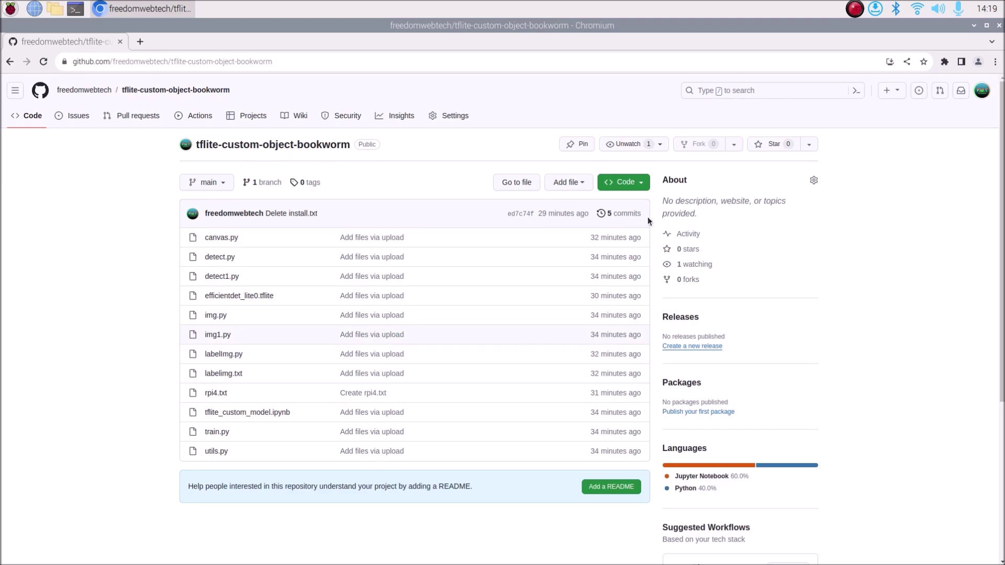
pyautogui.click(627, 183)
pyautogui.click(500, 322)
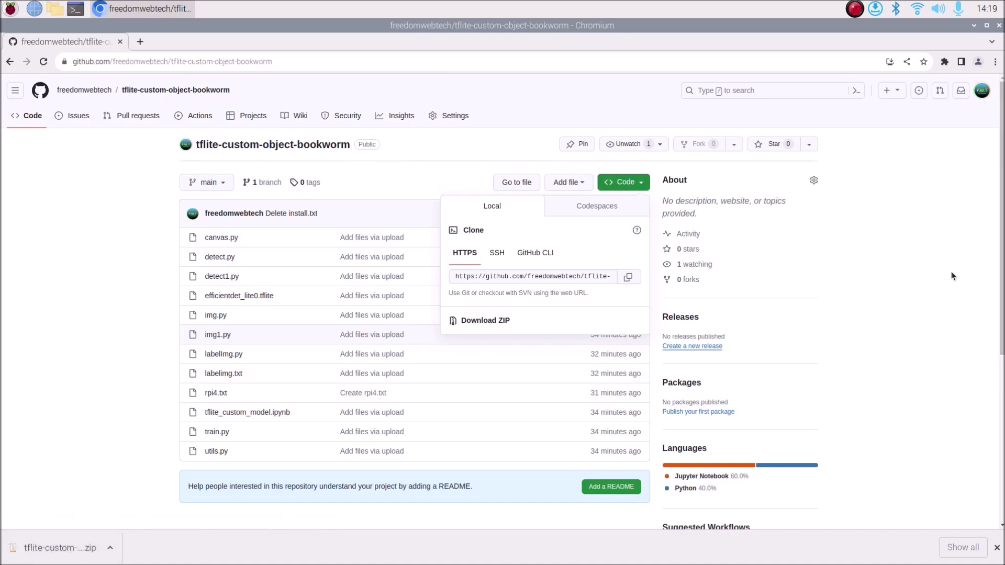
pyautogui.click(973, 25)
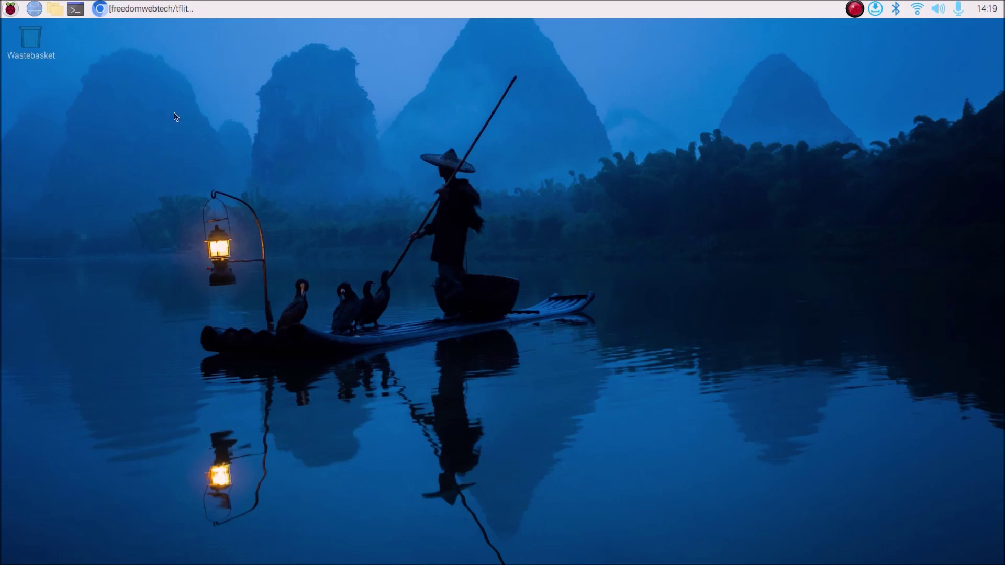
# Step: Extract tflite-custom-object-bookworm-main.zip in Downloads and cut the extracted folder
pyautogui.click(59, 13)
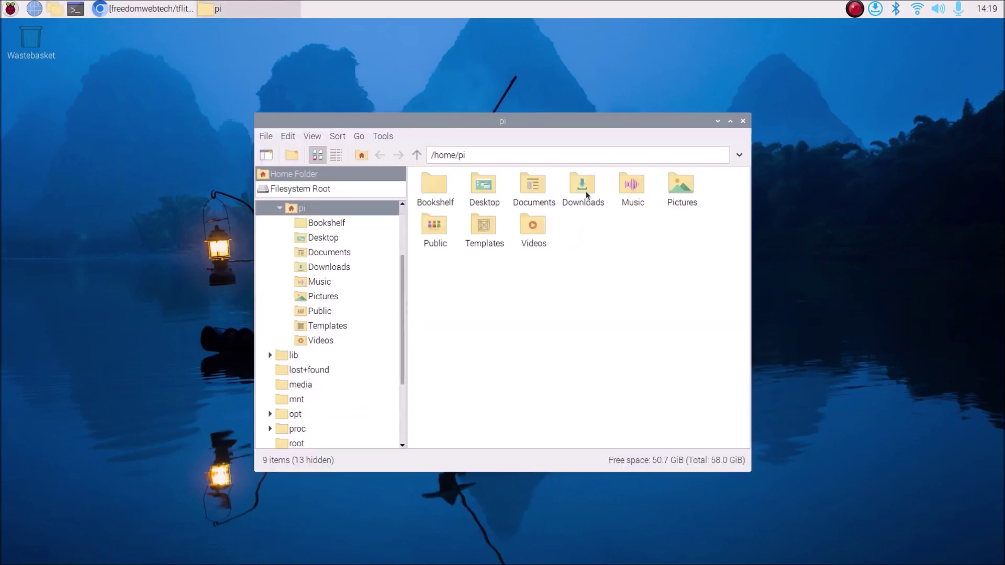
pyautogui.doubleClick(586, 191)
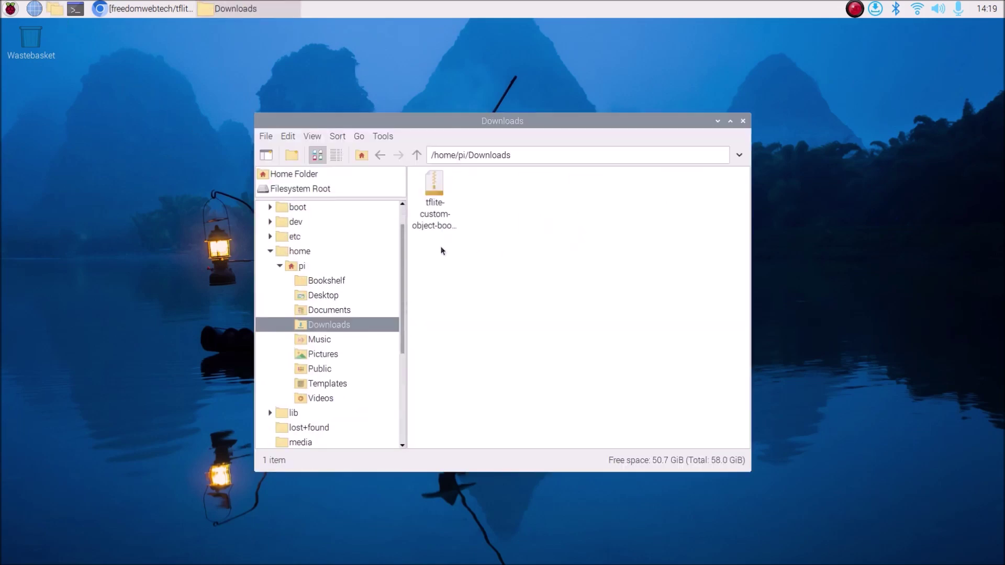
pyautogui.rightClick(437, 213)
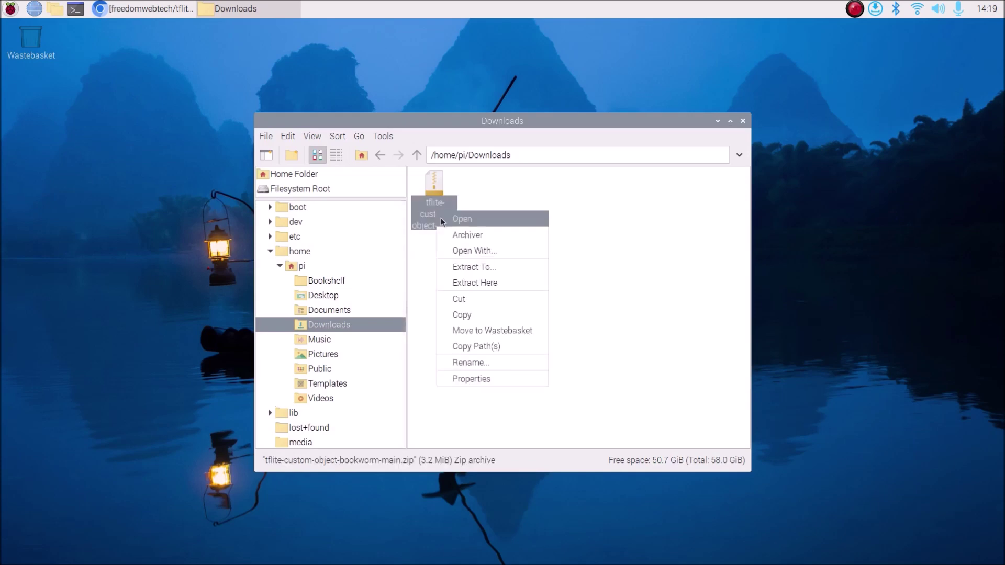
pyautogui.click(473, 278)
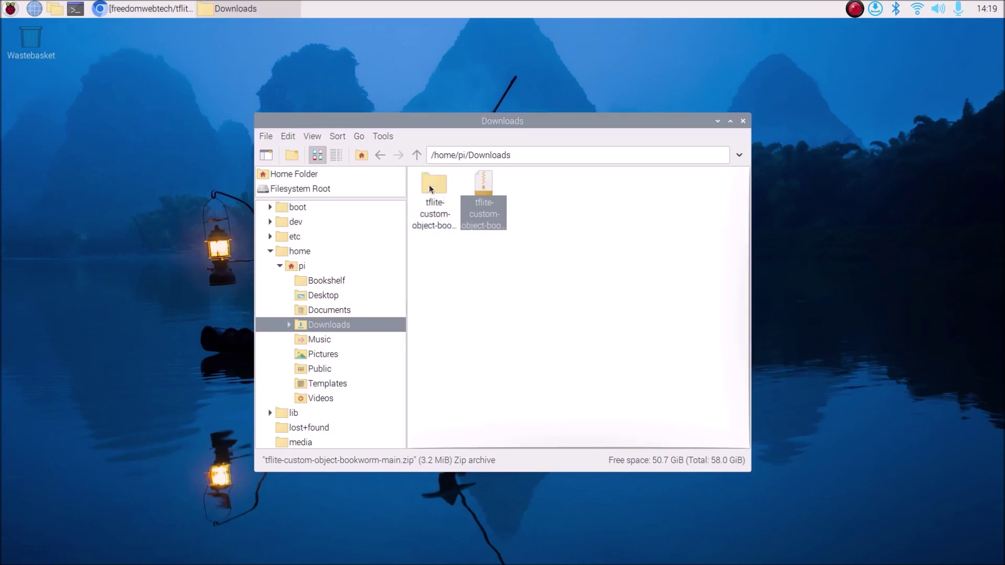
pyautogui.rightClick(430, 187)
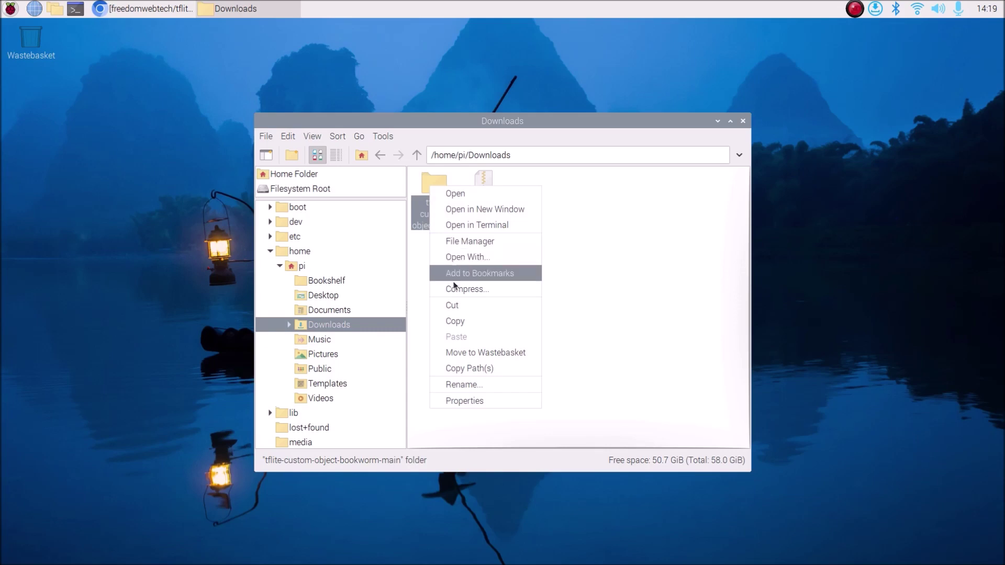
pyautogui.click(454, 306)
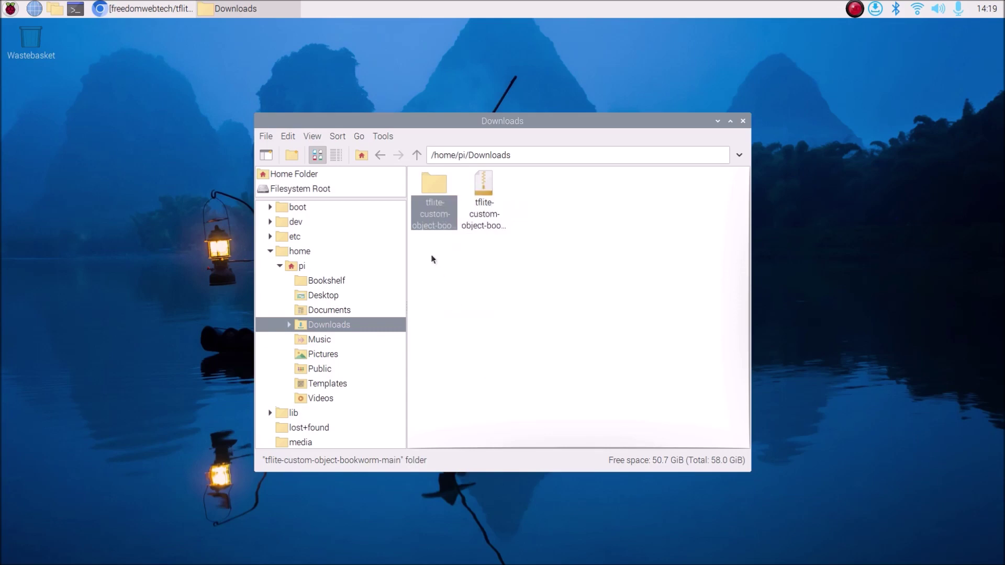
# Step: Paste the tflite-custom-object-bookworm-main folder into /home/pi and launch a terminal
pyautogui.click(362, 155)
pyautogui.rightClick(614, 285)
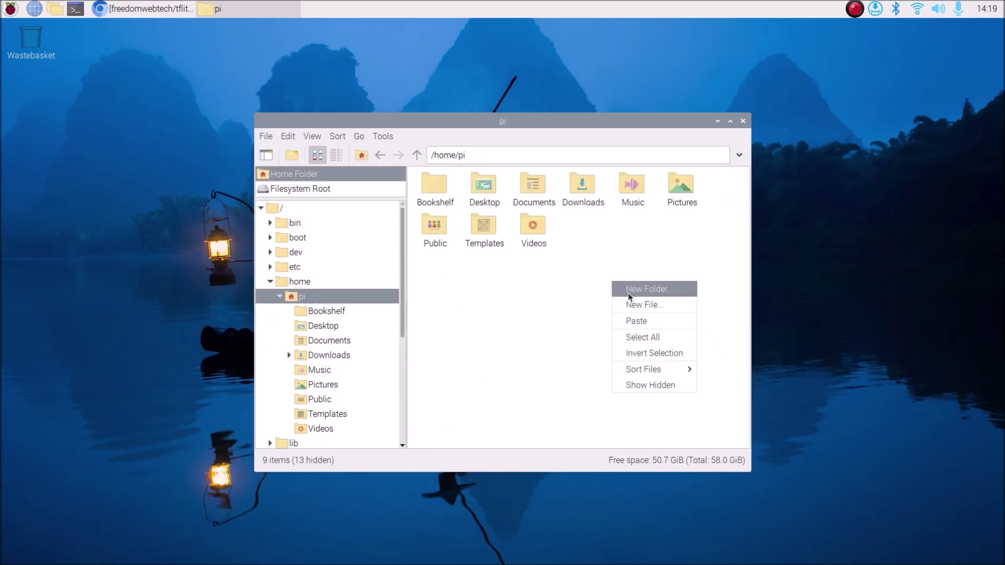
pyautogui.click(623, 321)
pyautogui.moveTo(466, 117); pyautogui.dragTo(390, 116)
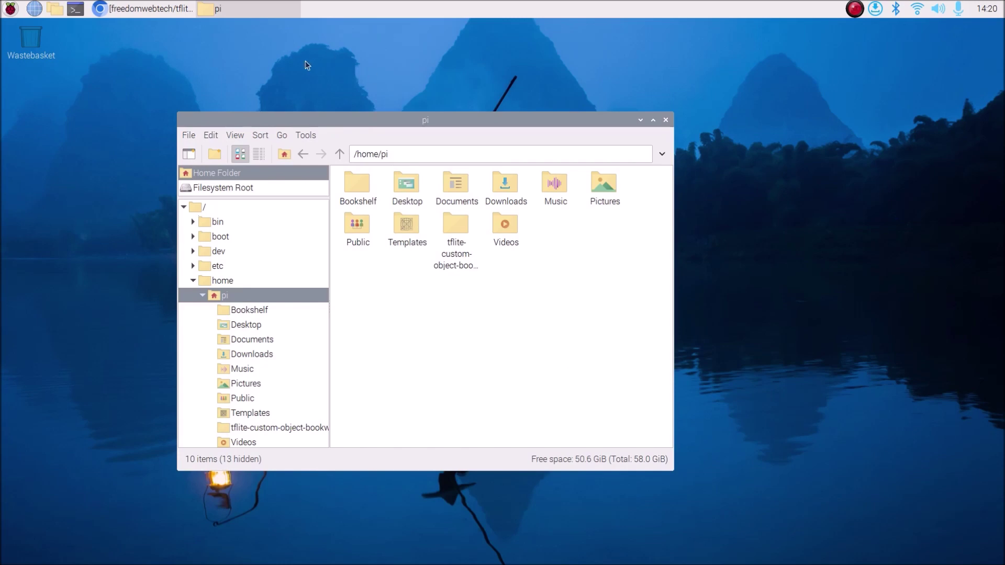
pyautogui.click(76, 10)
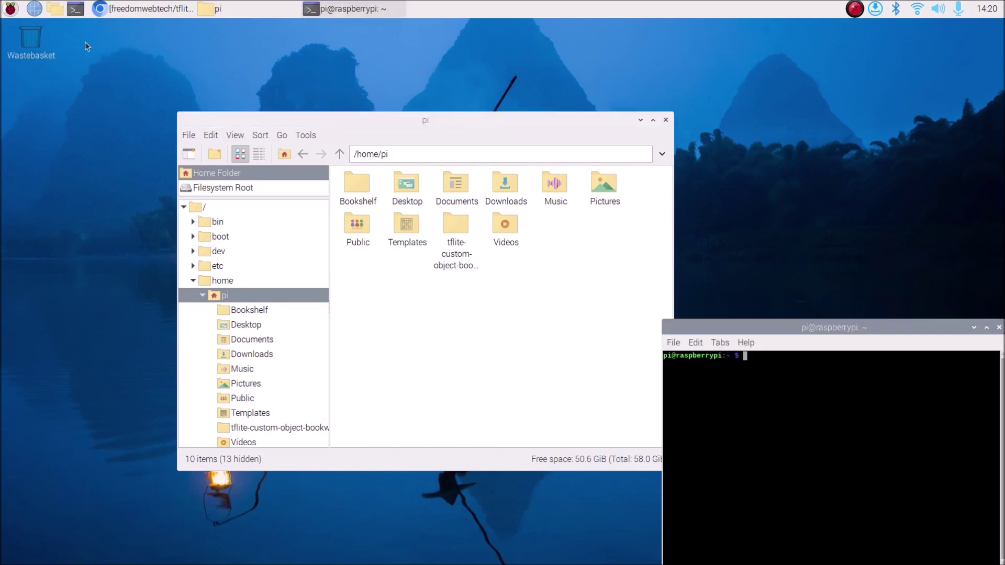
# Step: Enlarge the terminal text three times and position the terminal window
pyautogui.moveTo(714, 327); pyautogui.dragTo(261, 146)
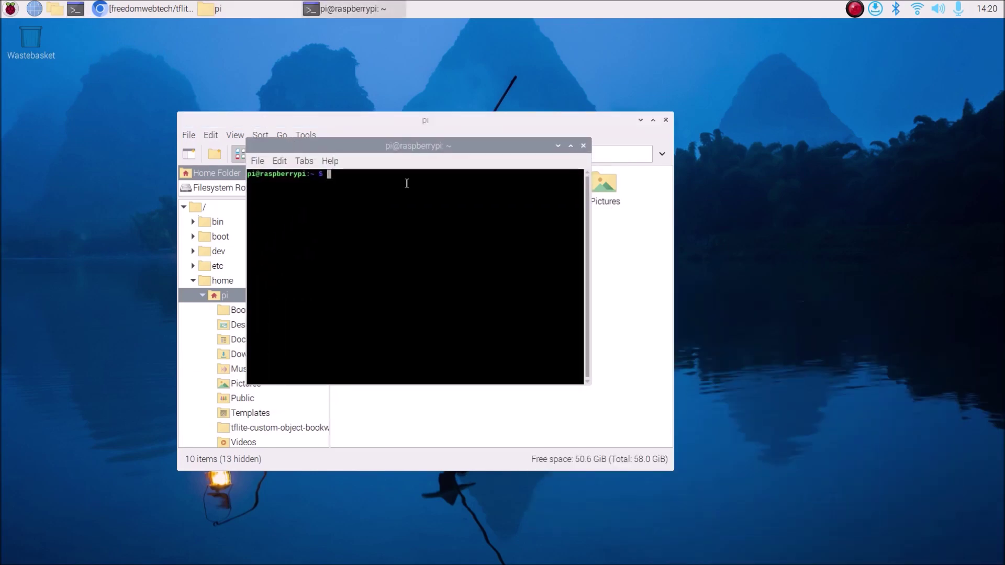
pyautogui.click(279, 161)
pyautogui.click(299, 225)
pyautogui.click(279, 161)
pyautogui.click(295, 225)
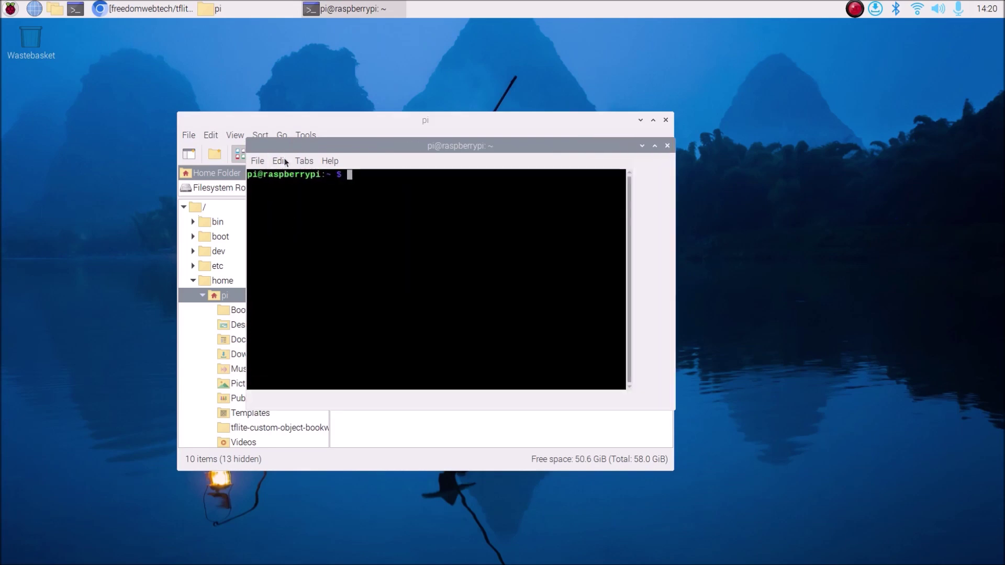
pyautogui.click(279, 160)
pyautogui.click(296, 225)
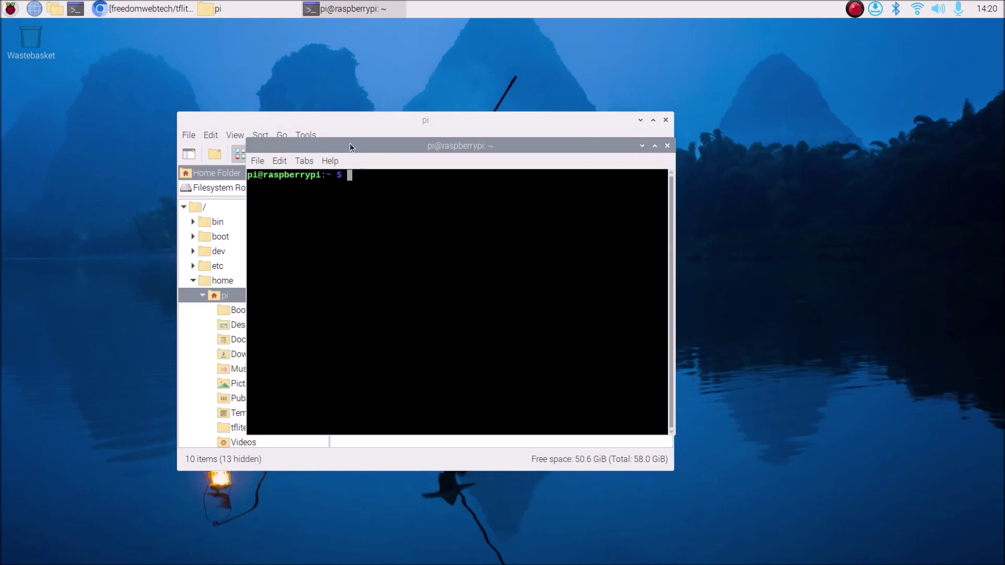
pyautogui.moveTo(349, 145); pyautogui.dragTo(393, 180)
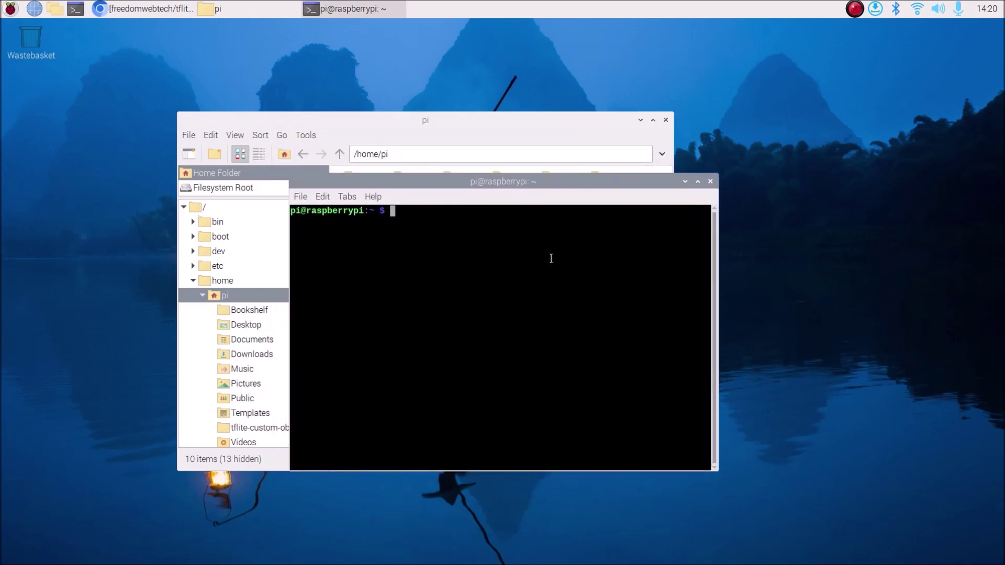
# Step: Run sudo pip3 install opencv-python, which fails with an externally-managed-environment error
pyautogui.write('suod')
pyautogui.press('BackSpace')
pyautogui.press('BackSpace')
pyautogui.press('BackSpace')
pyautogui.write('do pip3 install opencv-')
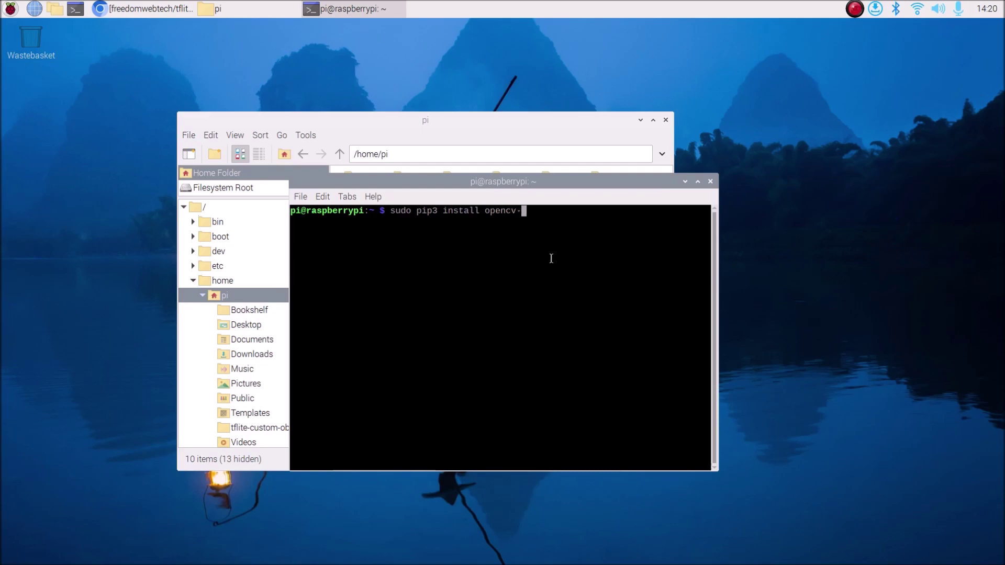
pyautogui.write('python')
pyautogui.press('Return')
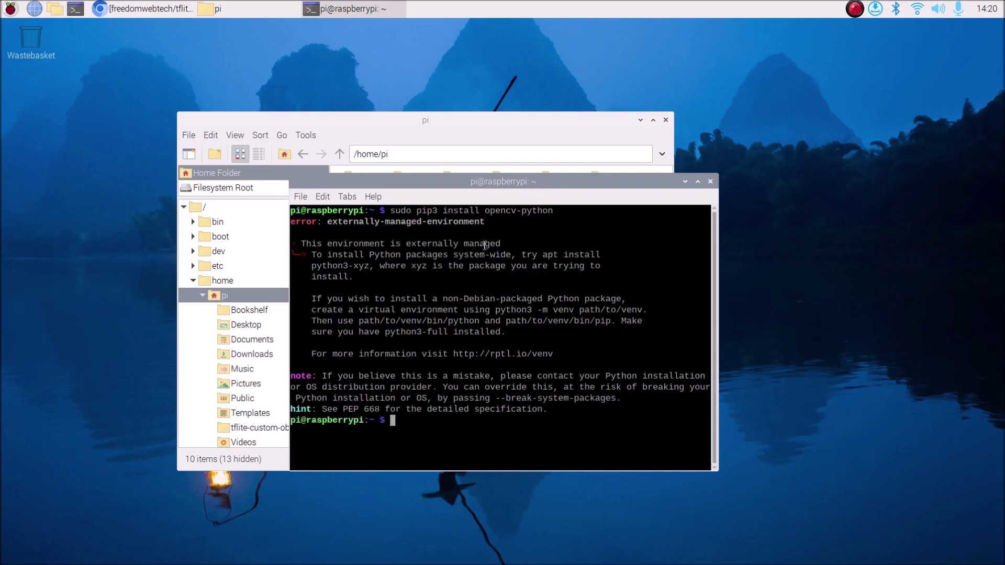
# Step: Open rpi4.txt from the tflite-custom-object-bookworm-main folder in the text editor
pyautogui.click(684, 182)
pyautogui.doubleClick(457, 222)
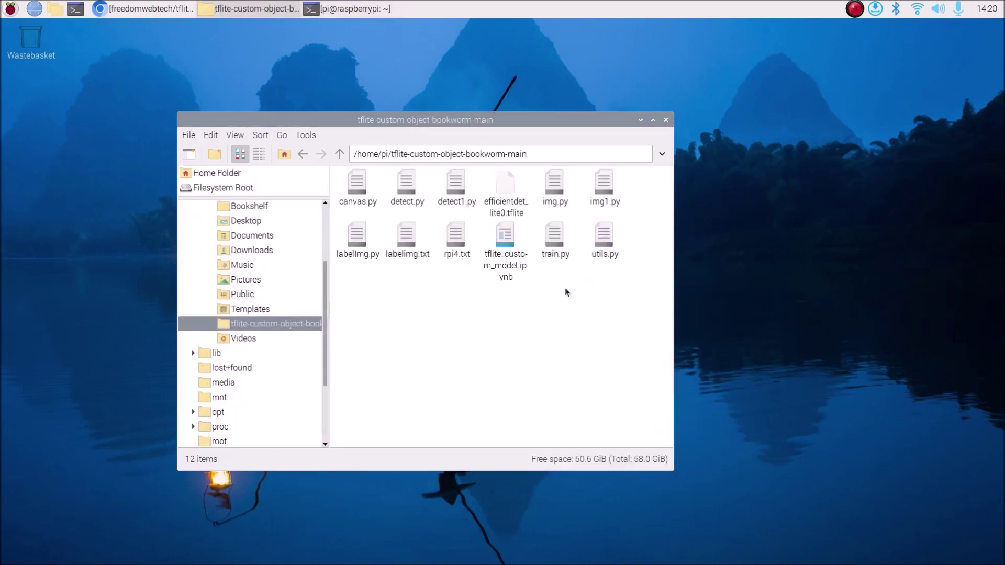
pyautogui.rightClick(457, 251)
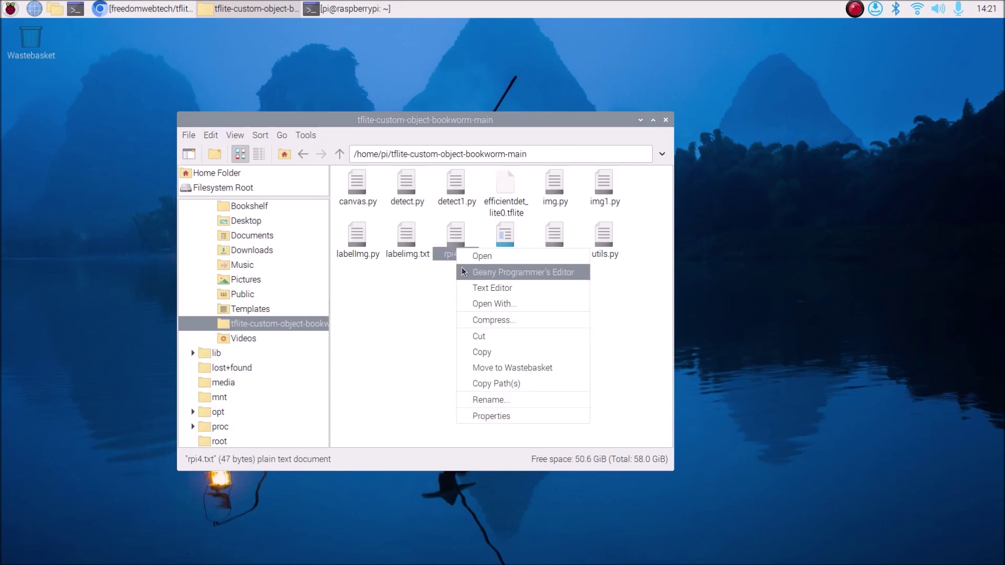
pyautogui.click(480, 288)
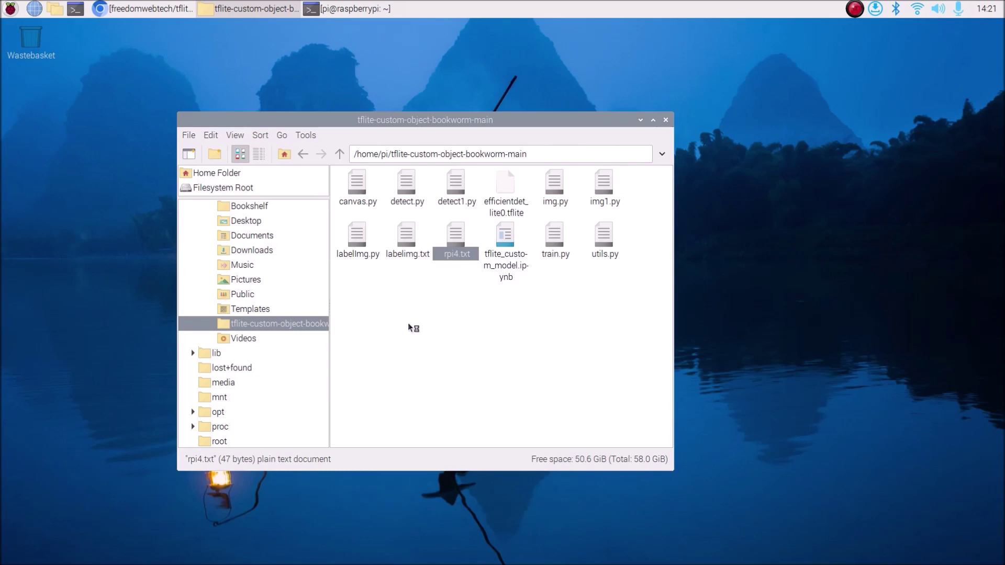
# Step: Copy the sudo rm /usr/lib/python3.11/EXTERNALLY-MANAGED line from rpi4.txt
pyautogui.moveTo(722, 308); pyautogui.dragTo(348, 222)
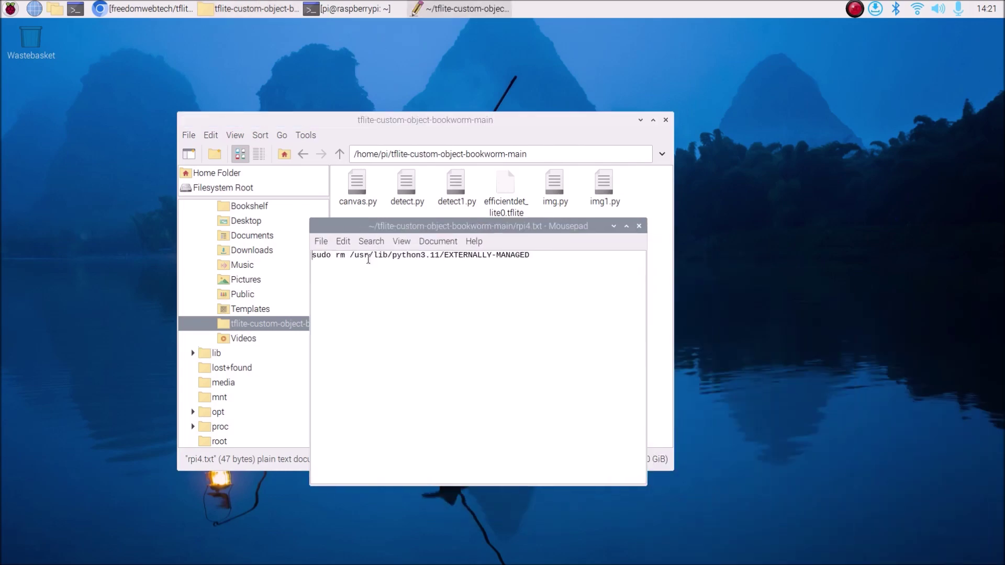
pyautogui.tripleClick(488, 255)
pyautogui.rightClick(488, 255)
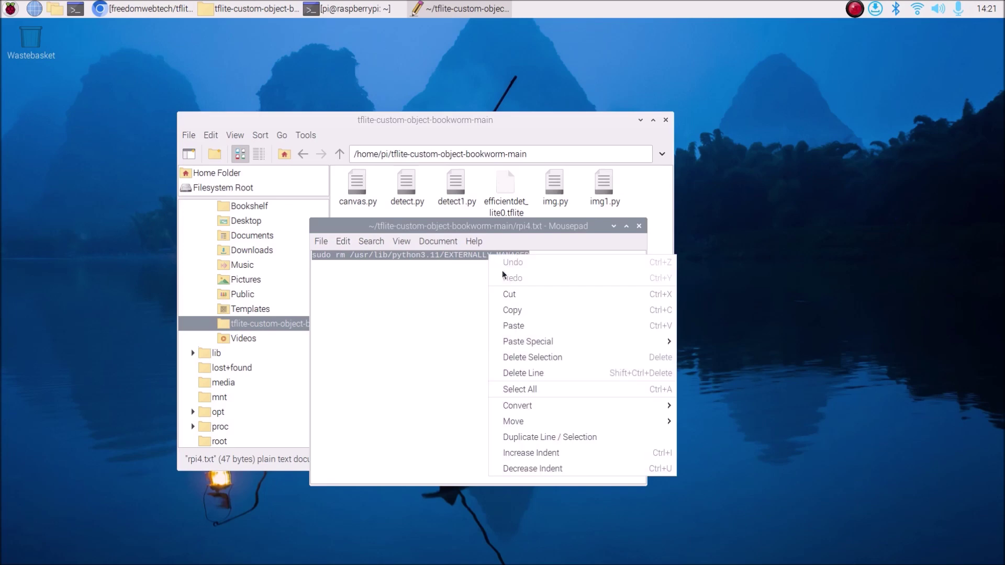
pyautogui.click(515, 306)
pyautogui.click(335, 10)
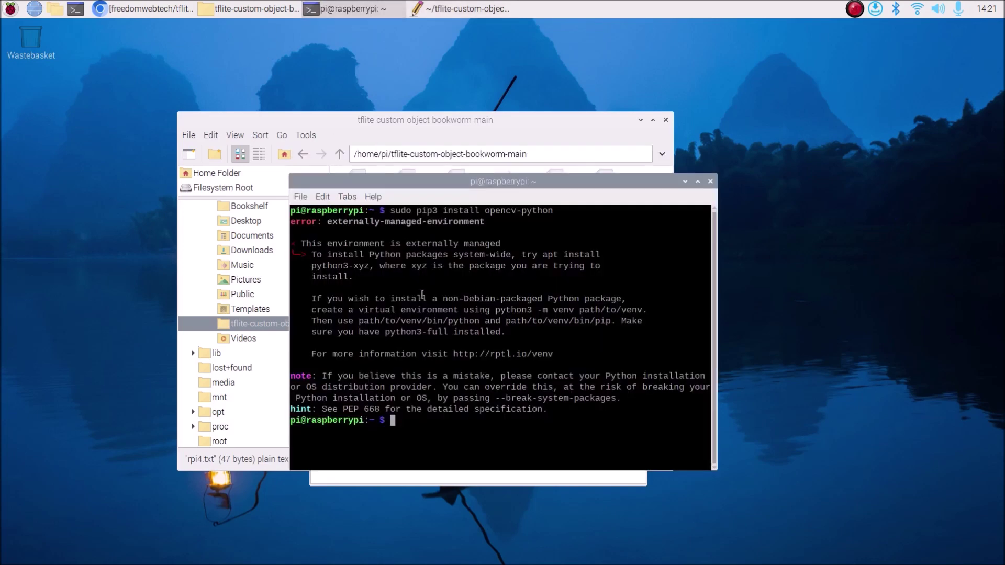
# Step: Clear the terminal and run the pasted sudo rm /usr/lib/python3.11/EXTERNALLY-MANAGED command
pyautogui.write('clear')
pyautogui.press('Return')
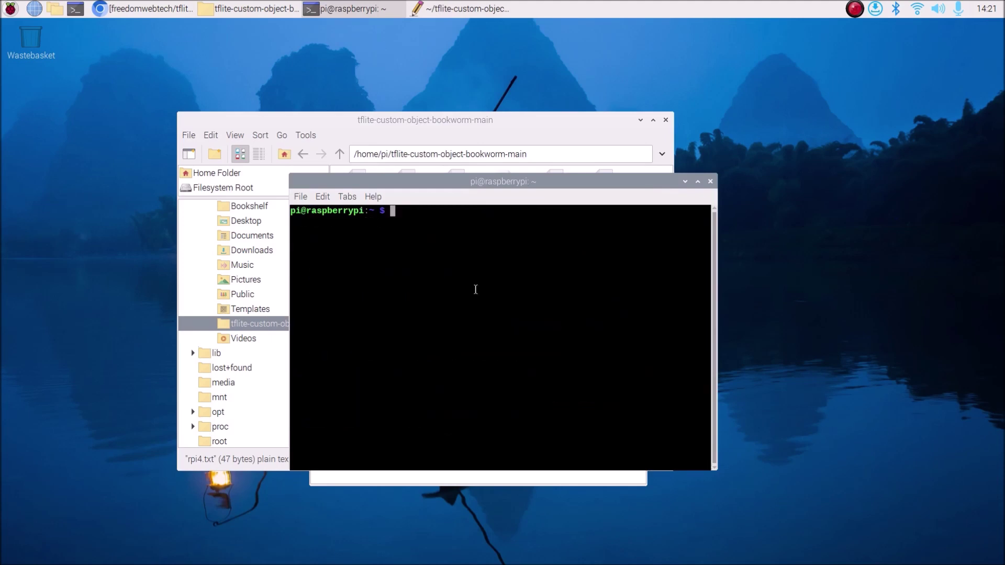
pyautogui.rightClick(455, 226)
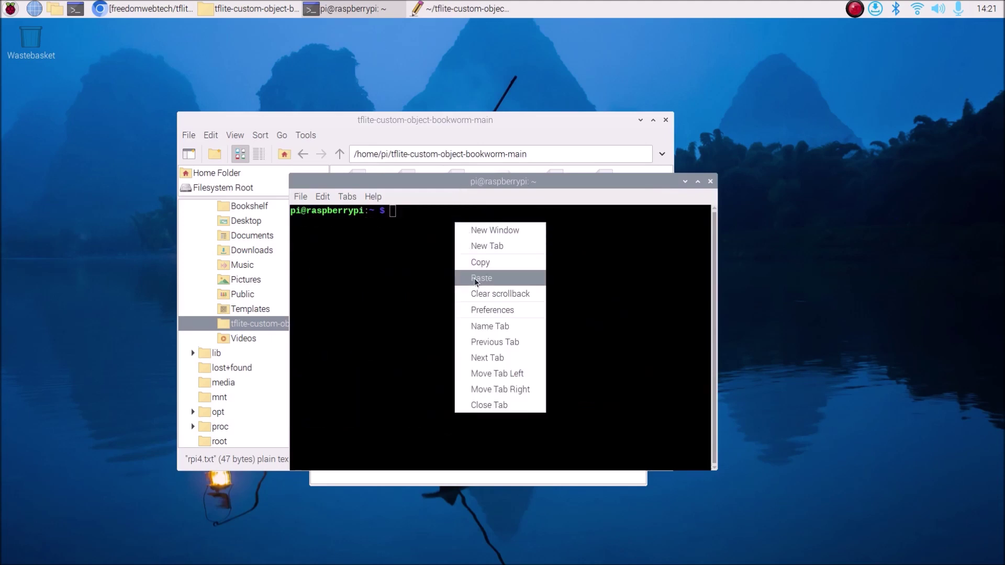
pyautogui.click(475, 278)
pyautogui.press('Return')
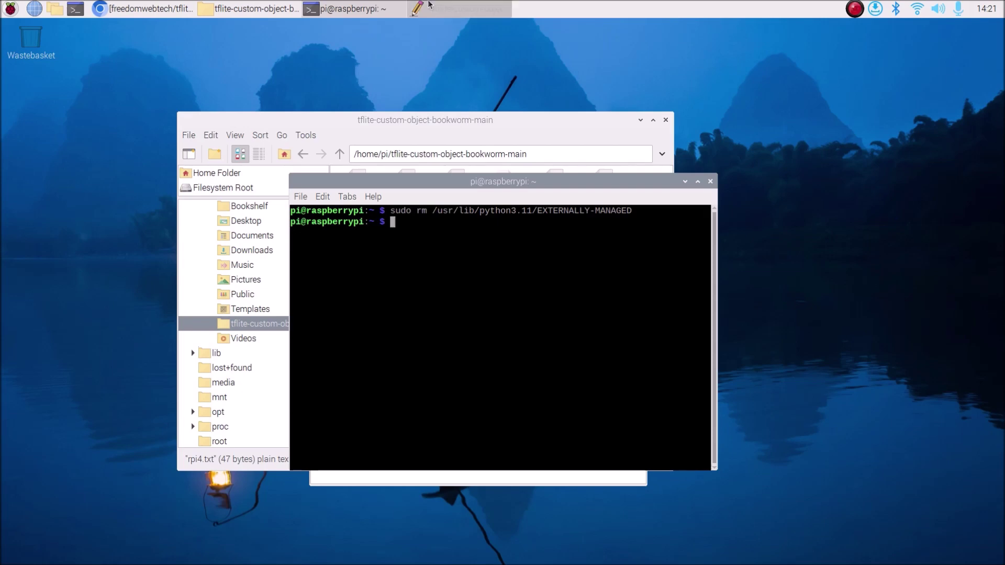
# Step: Close the rpi4.txt editor and hide the file manager, leaving the terminal in front
pyautogui.click(461, 9)
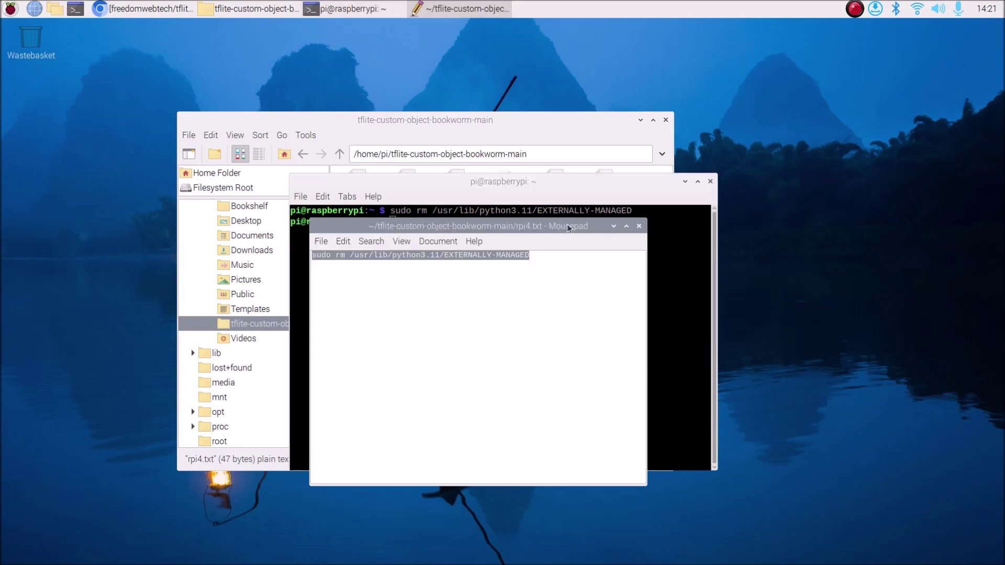
pyautogui.click(639, 226)
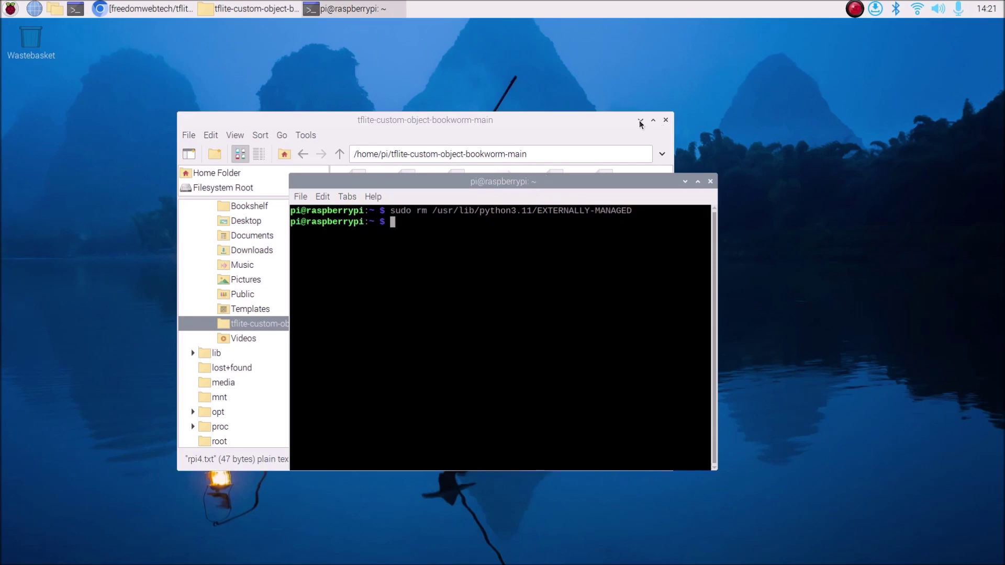
pyautogui.click(640, 120)
pyautogui.moveTo(515, 138); pyautogui.dragTo(525, 120)
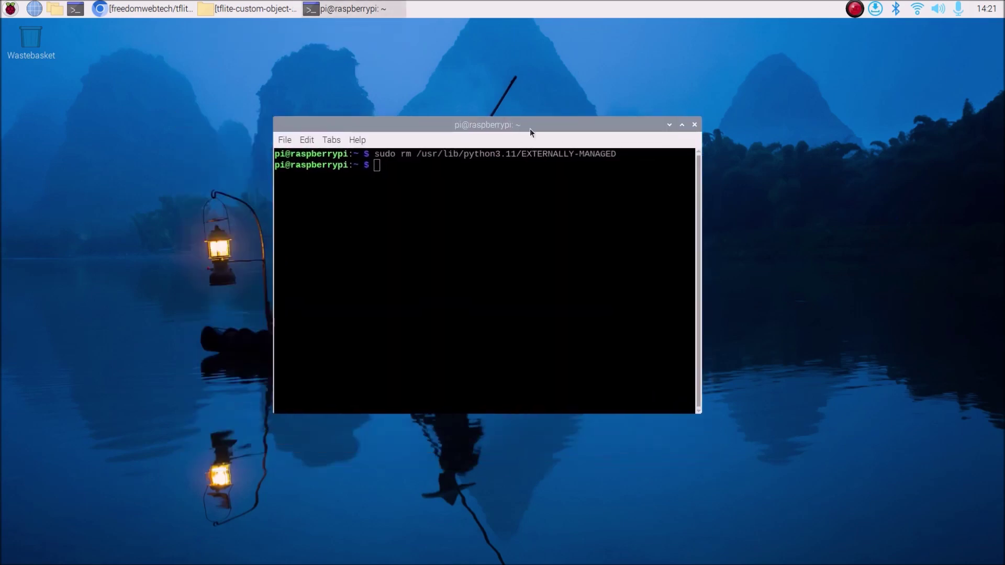
# Step: Clear the terminal and rerun sudo pip3 install opencv-python
pyautogui.write('clear')
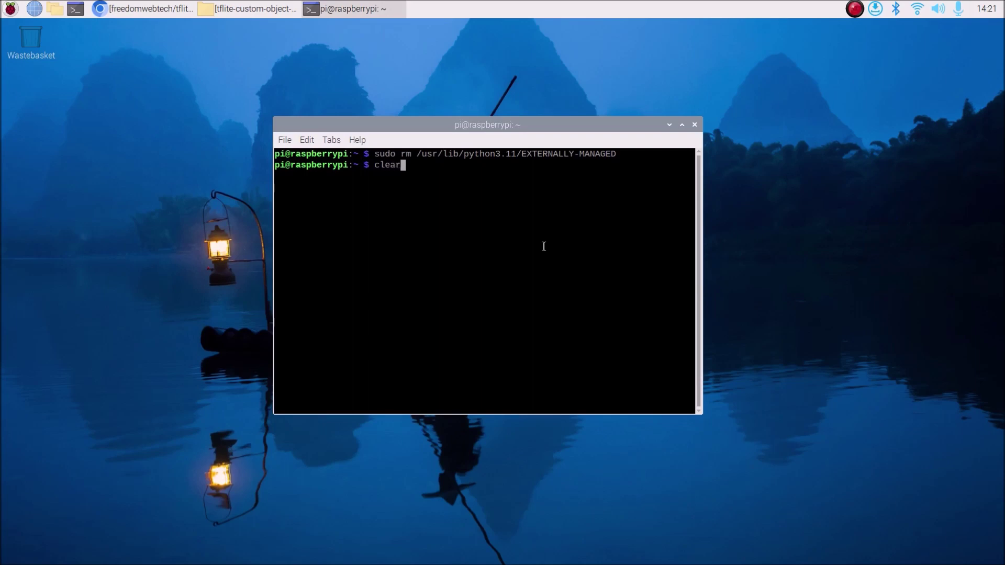
pyautogui.press('Return')
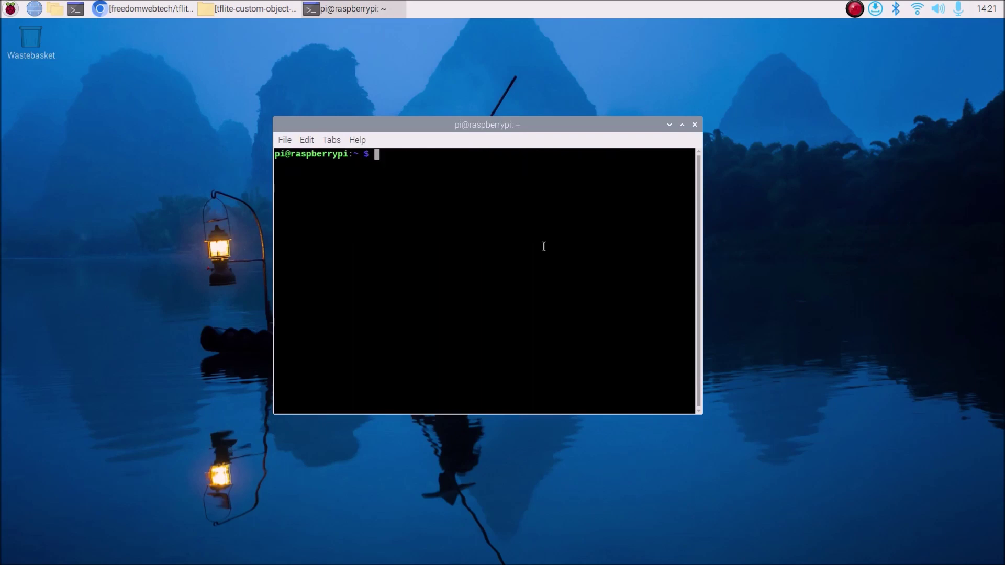
pyautogui.write('sudo pip3 install o')
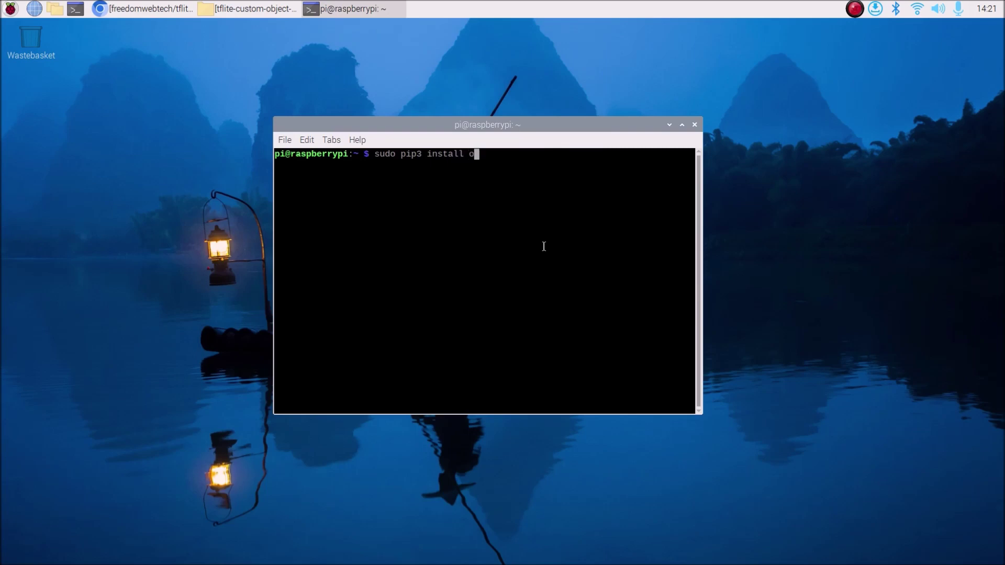
pyautogui.write('pencv-python')
pyautogui.press('Return')
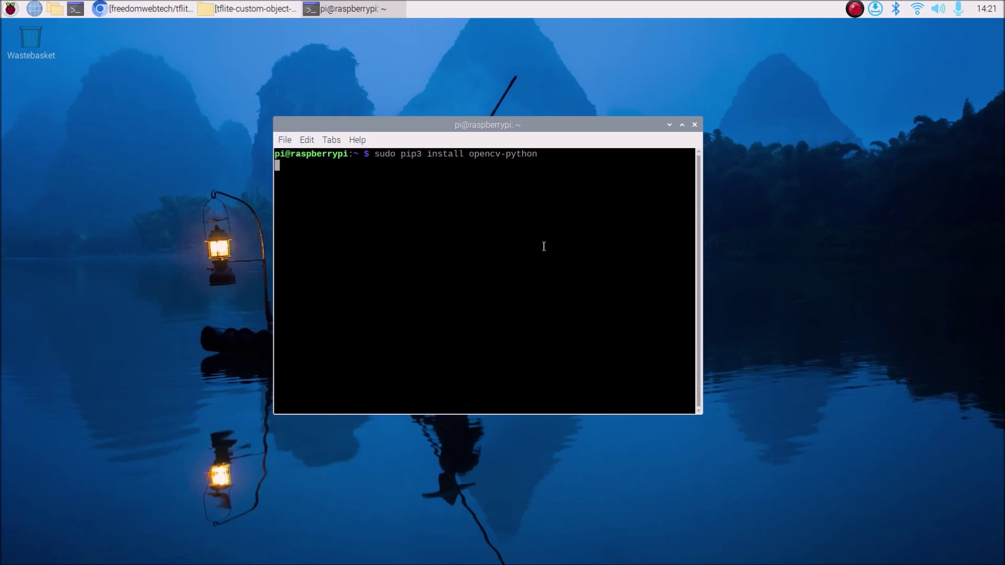